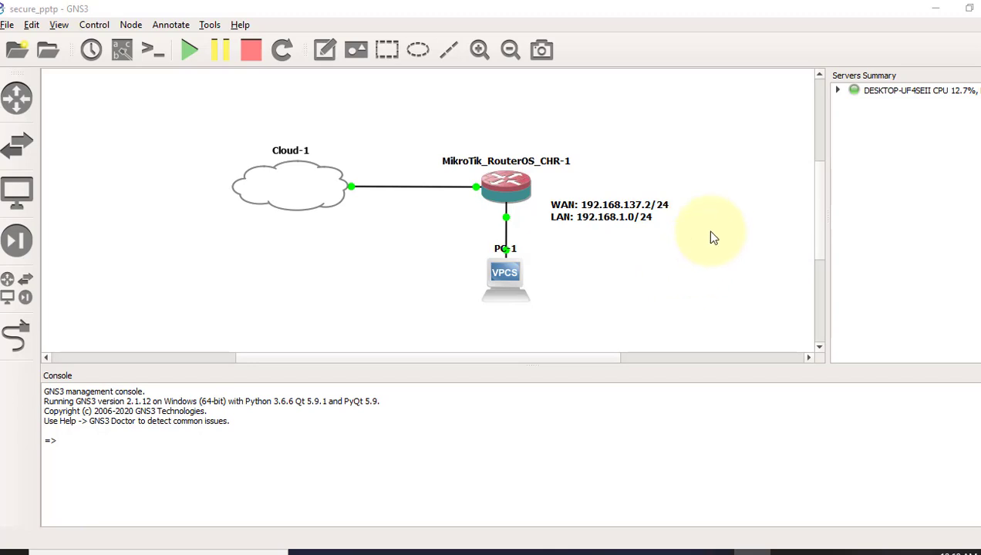
# Switch to Chrome and look up the computer's public IP address on whatismyipaddress.com
pyautogui.click(713, 549)
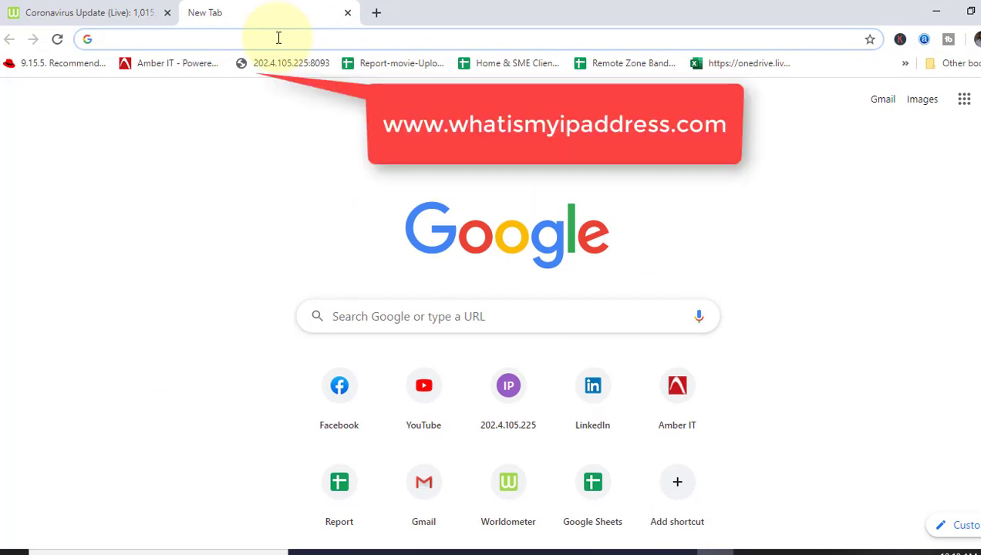
pyautogui.write('what')
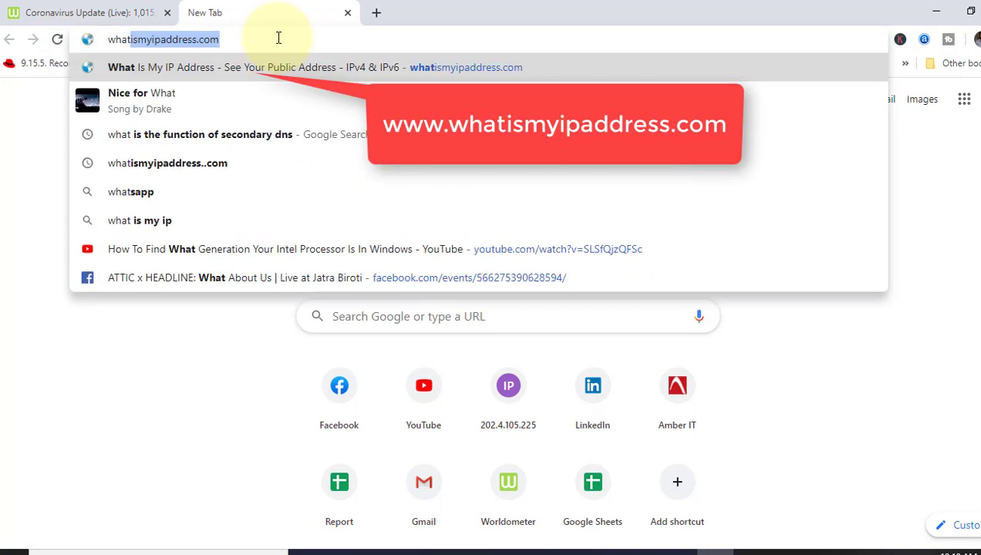
pyautogui.press('Return')
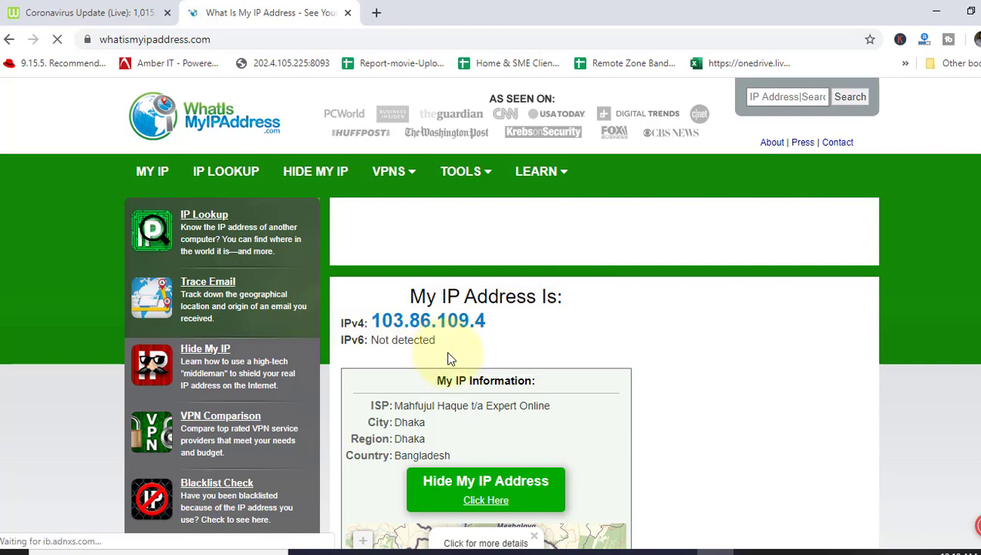
pyautogui.click(936, 12)
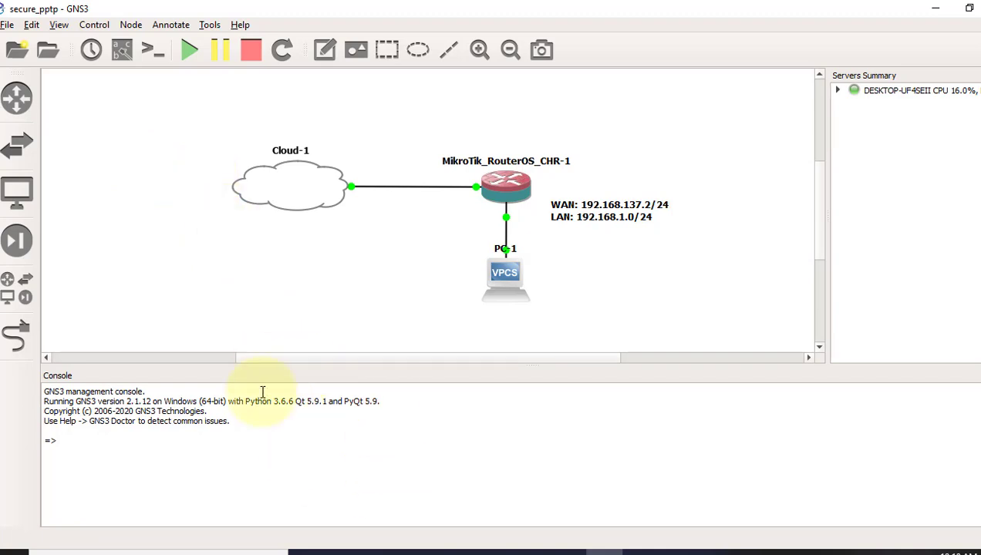
# Switch to WinBox and check whether the PPTP server is enabled, along with its default profile and authentication settings
pyautogui.click(349, 551)
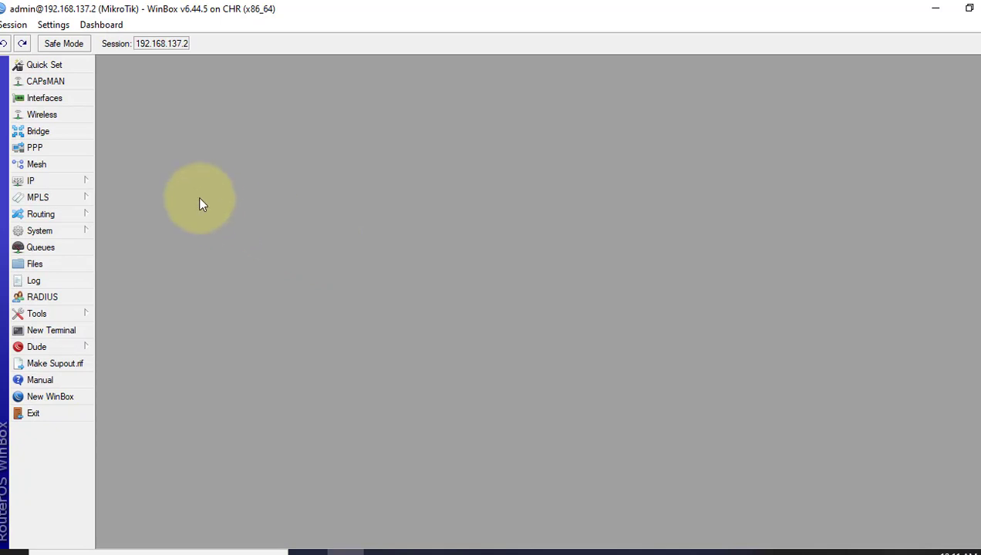
pyautogui.click(59, 153)
pyautogui.click(338, 219)
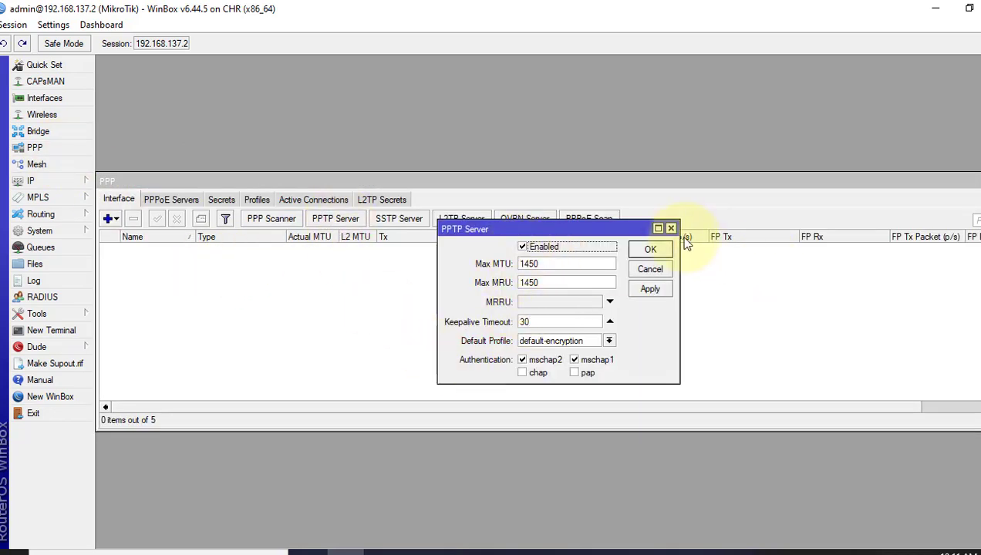
pyautogui.click(650, 249)
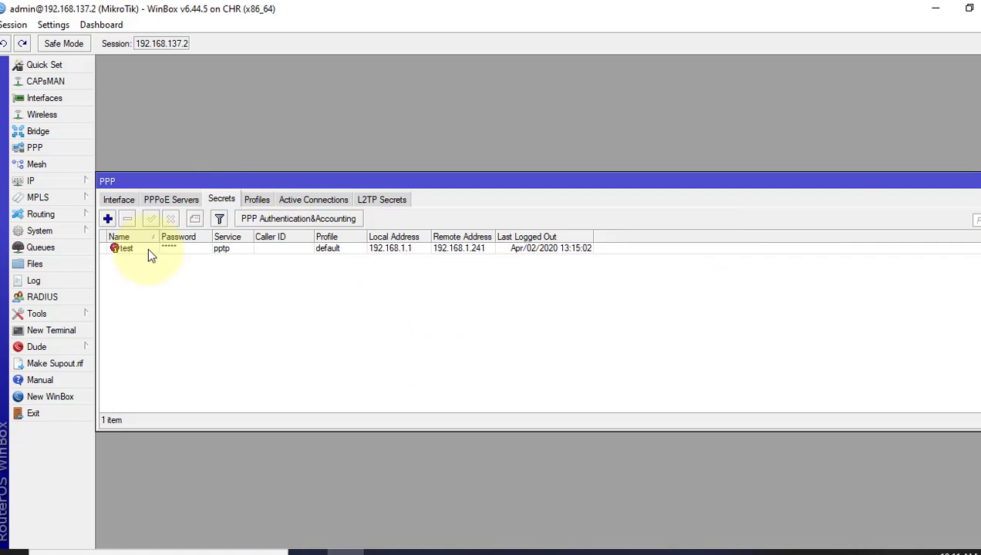
# Review the PPP secret "test", checking its service, profile, local address and remote address
pyautogui.doubleClick(149, 249)
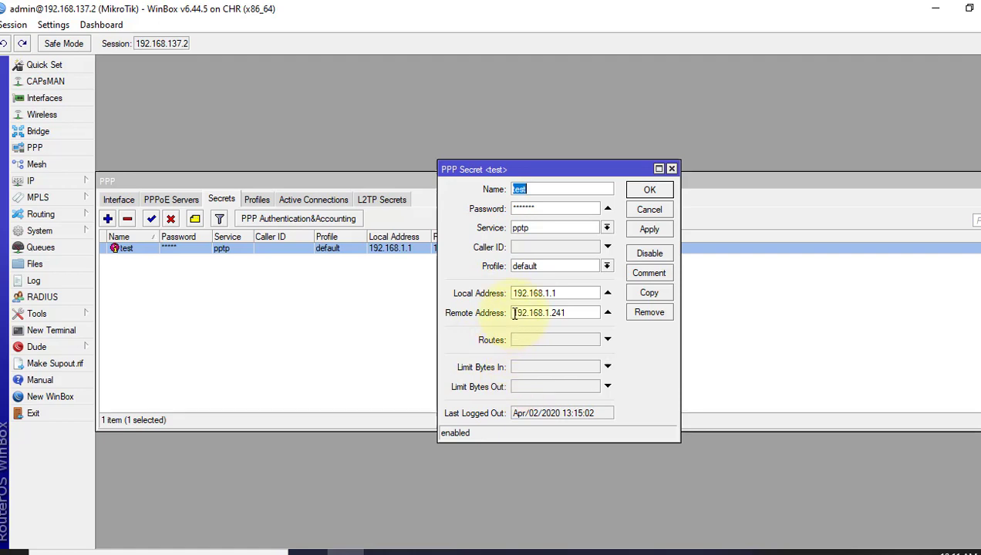
pyautogui.moveTo(514, 313); pyautogui.dragTo(579, 313)
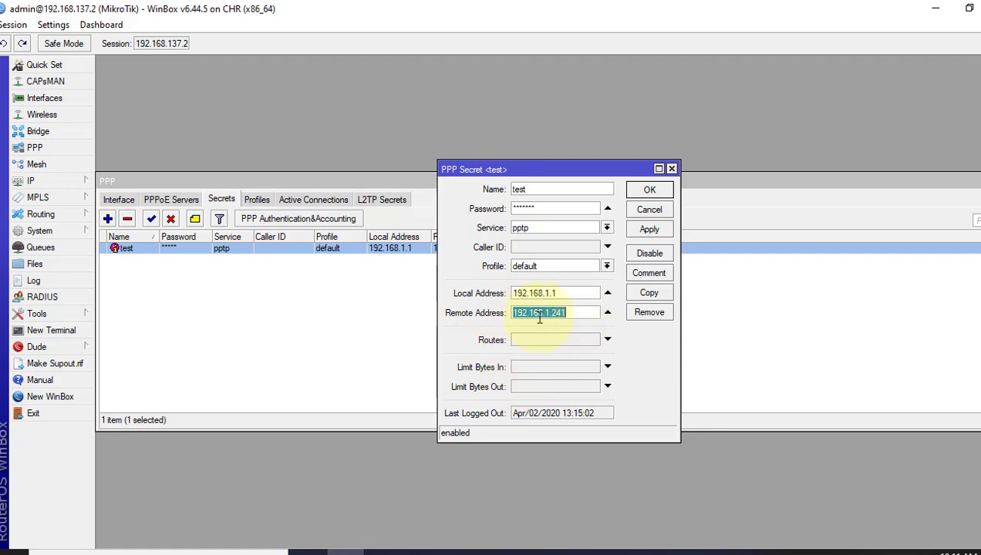
pyautogui.click(574, 312)
pyautogui.hotkey('shift', 'Left')
pyautogui.hotkey('shift', 'Home')
pyautogui.click(649, 189)
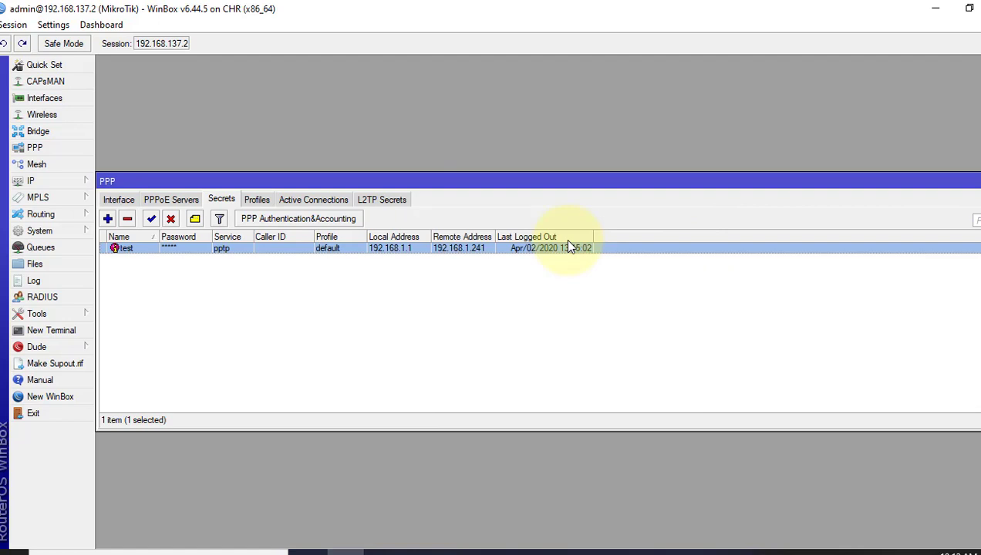
# Add a firewall address list entry named Trusted-VPN-User with the address 192.168.137.1
pyautogui.click(62, 186)
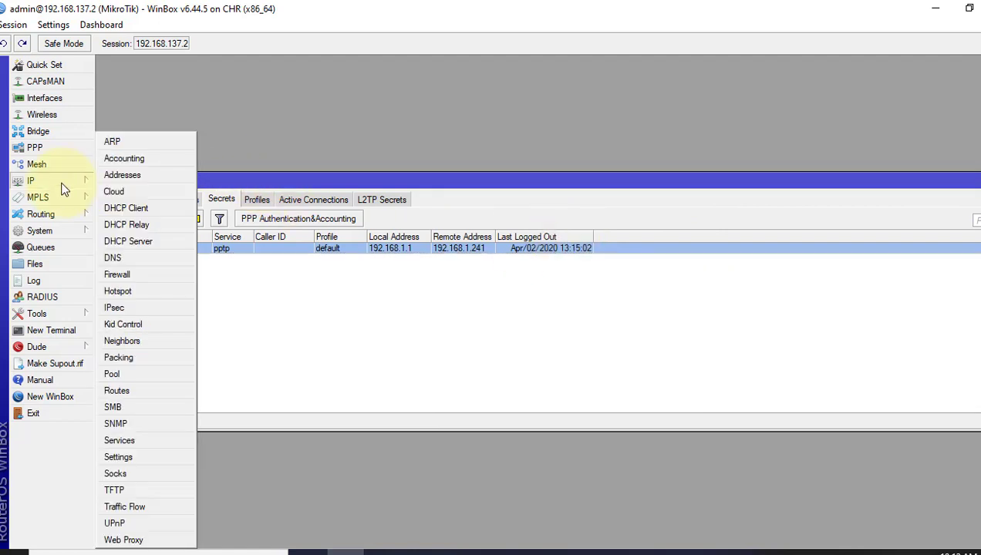
pyautogui.click(118, 276)
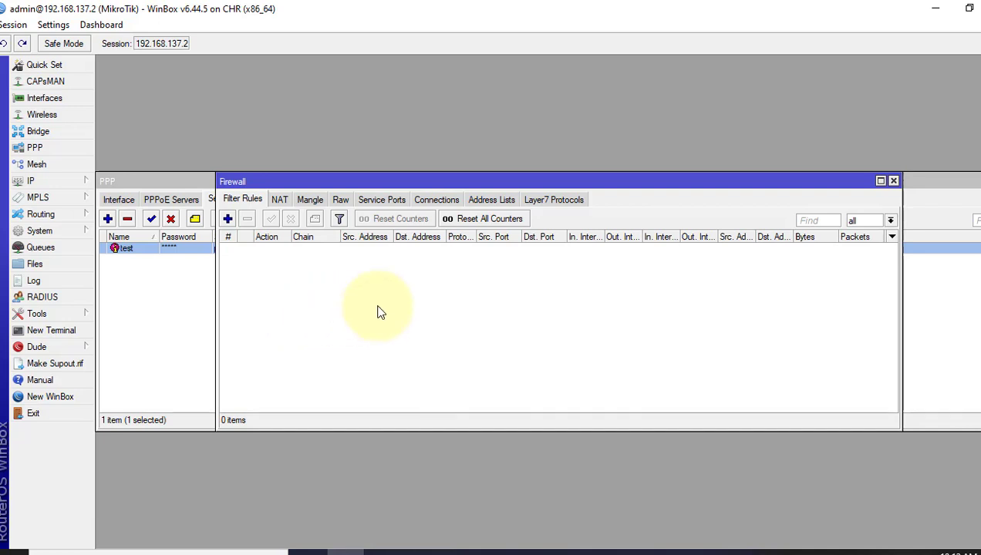
pyautogui.click(490, 202)
pyautogui.click(228, 219)
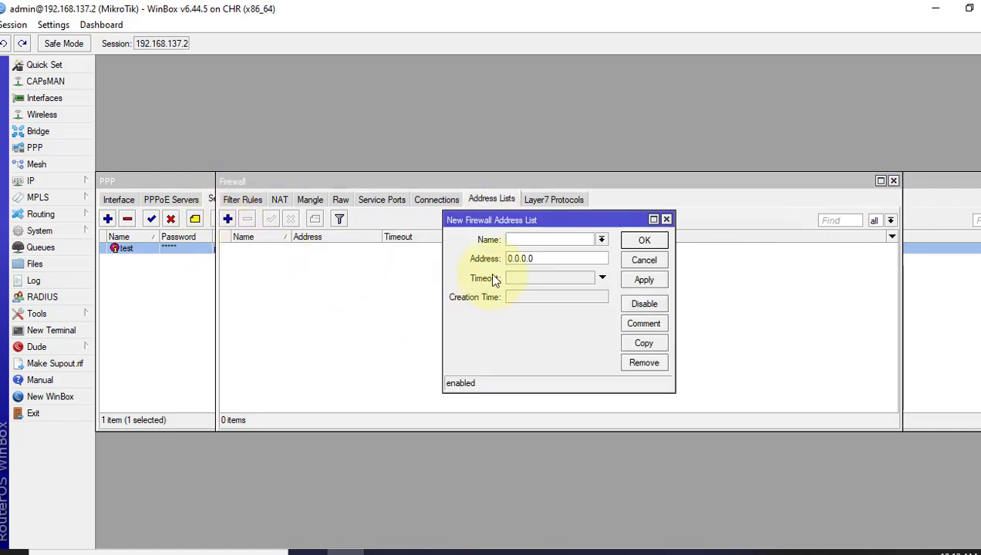
pyautogui.write('Tr')
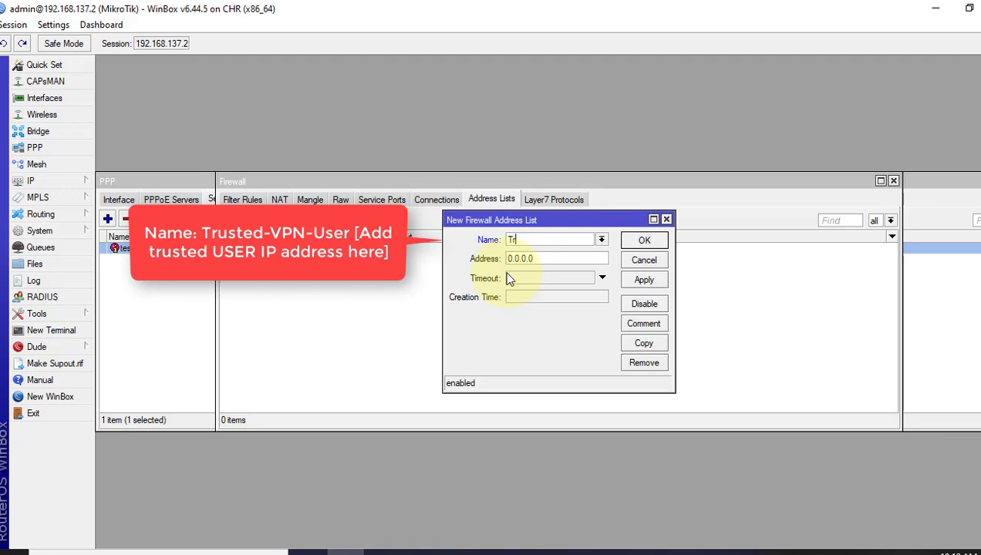
pyautogui.write('usted-VPN-User')
pyautogui.doubleClick(532, 257)
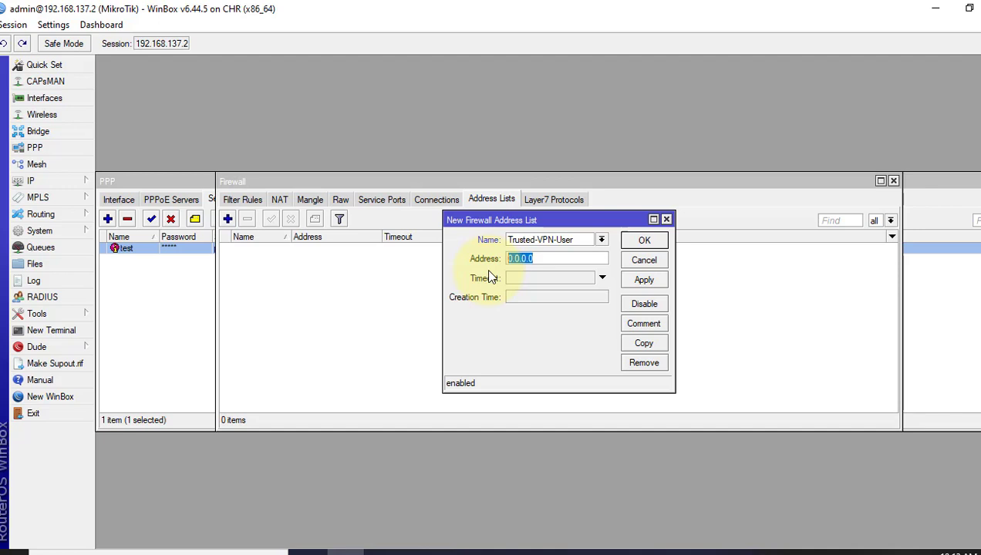
pyautogui.write('192.168.137.1')
pyautogui.press('Return')
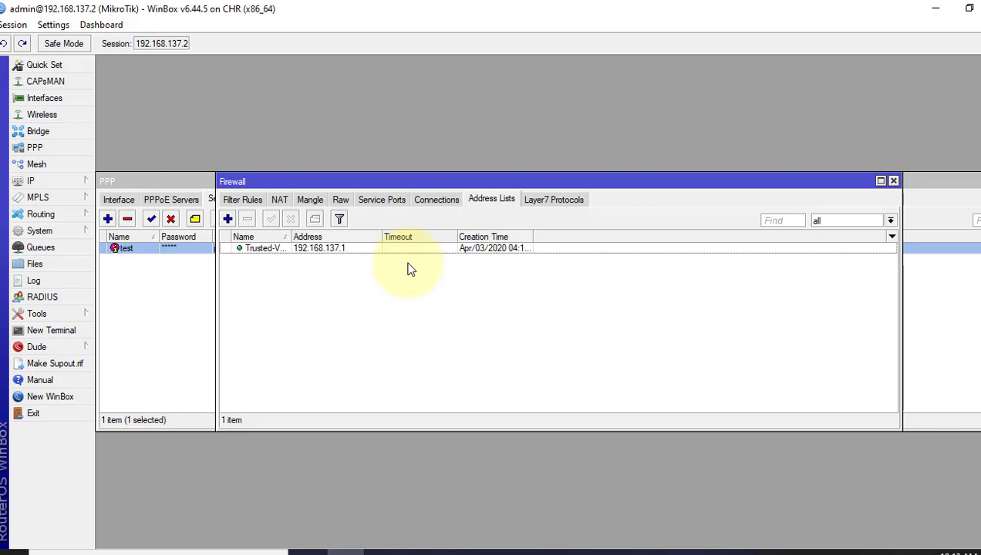
# Create a firewall filter rule with the chain input and the protocol 6 (tcp)
pyautogui.click(248, 199)
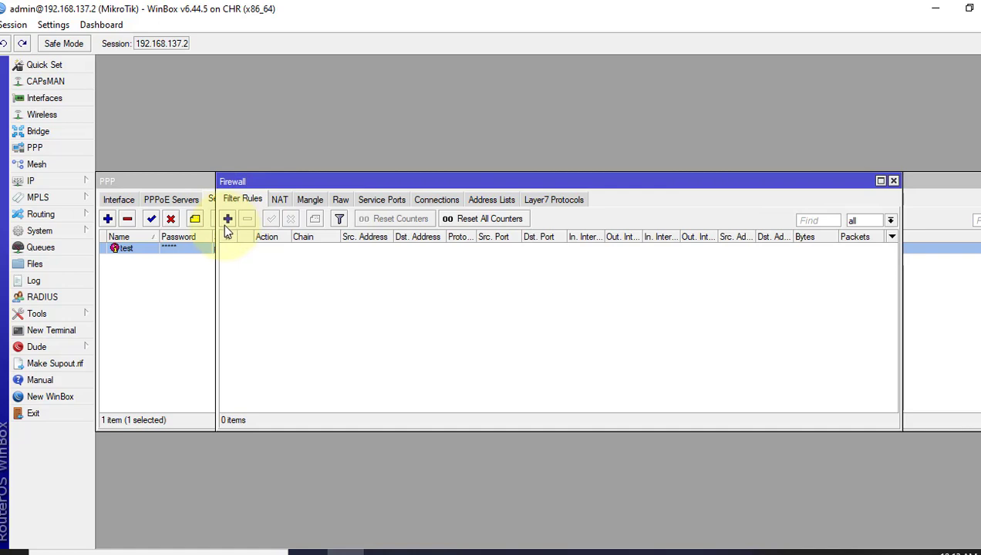
pyautogui.click(228, 219)
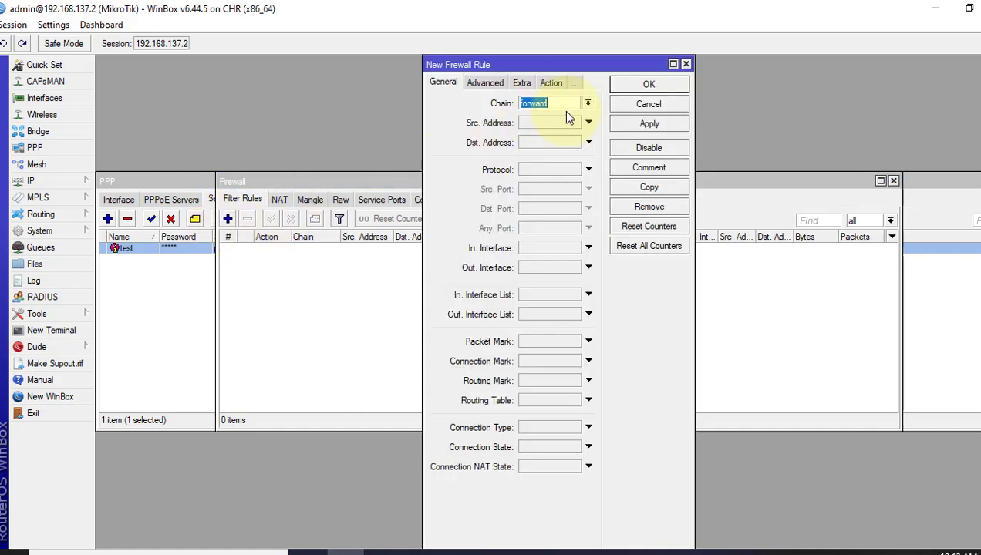
pyautogui.click(588, 103)
pyautogui.click(548, 123)
pyautogui.click(548, 169)
# Set the new rule's destination ports to 47, 50, 500, 1701, 1723, 4500, 1194
pyautogui.click(545, 229)
pyautogui.click(527, 210)
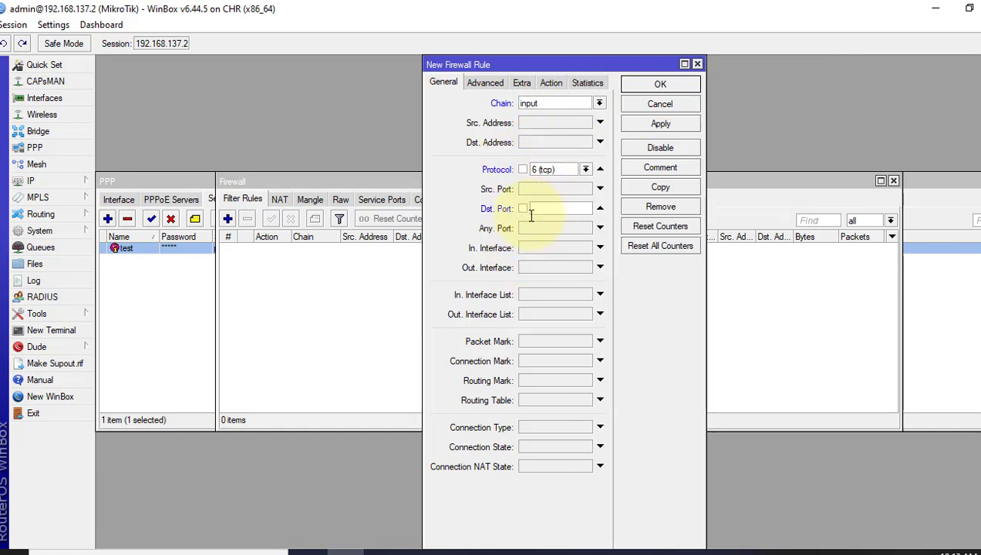
pyautogui.write('47, 50, 500, 1')
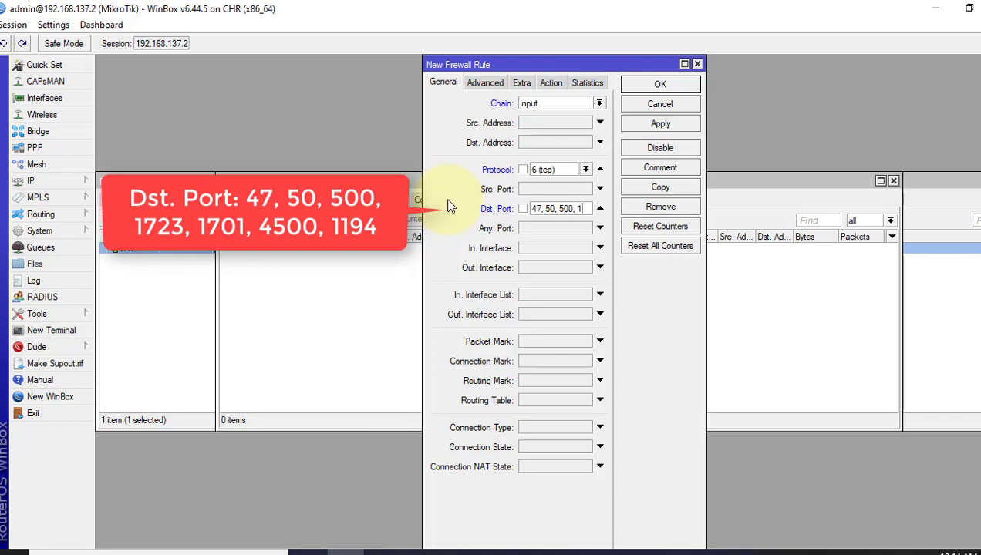
pyautogui.write('01')
pyautogui.write(', ')
pyautogui.write('1723')
pyautogui.write(', ')
pyautogui.write('4500, ')
pyautogui.write('1194')
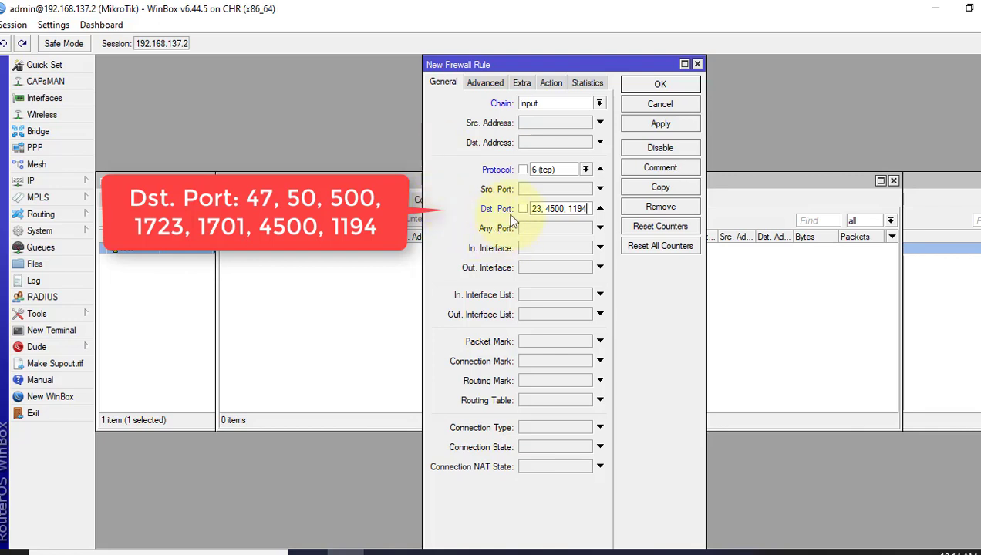
# Set the rule's source address list to Trusted-VPN-User and negate it so the rule matches everyone outside the list
pyautogui.click(498, 89)
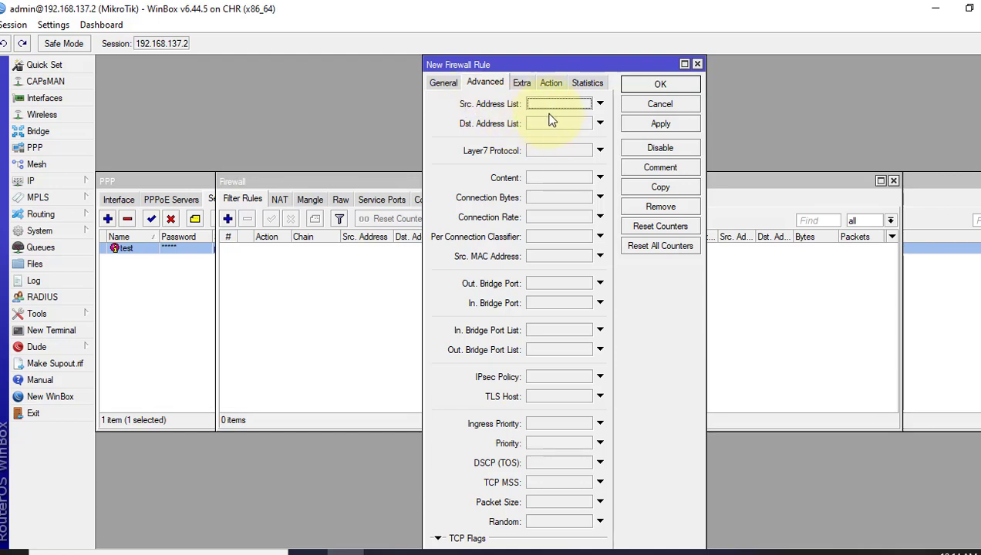
pyautogui.click(580, 105)
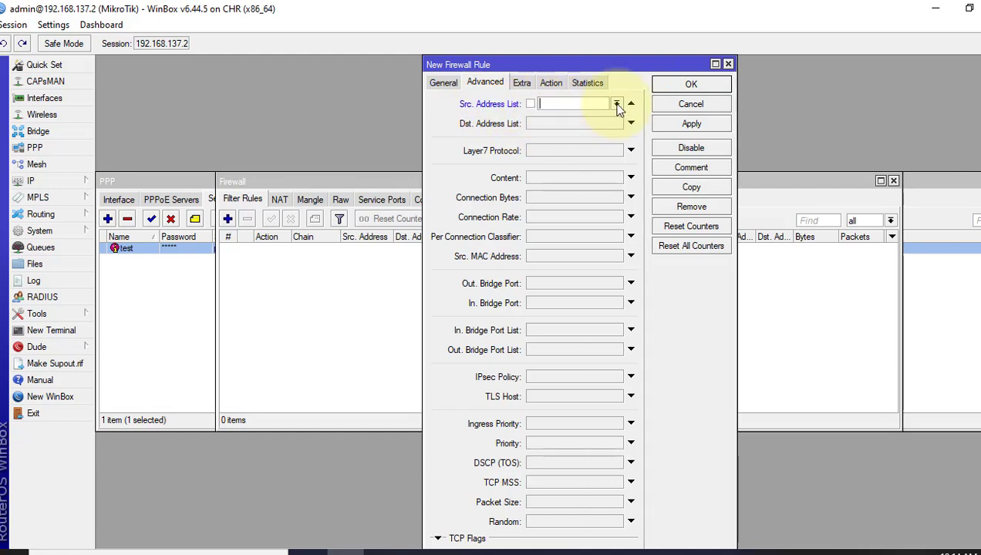
pyautogui.click(618, 105)
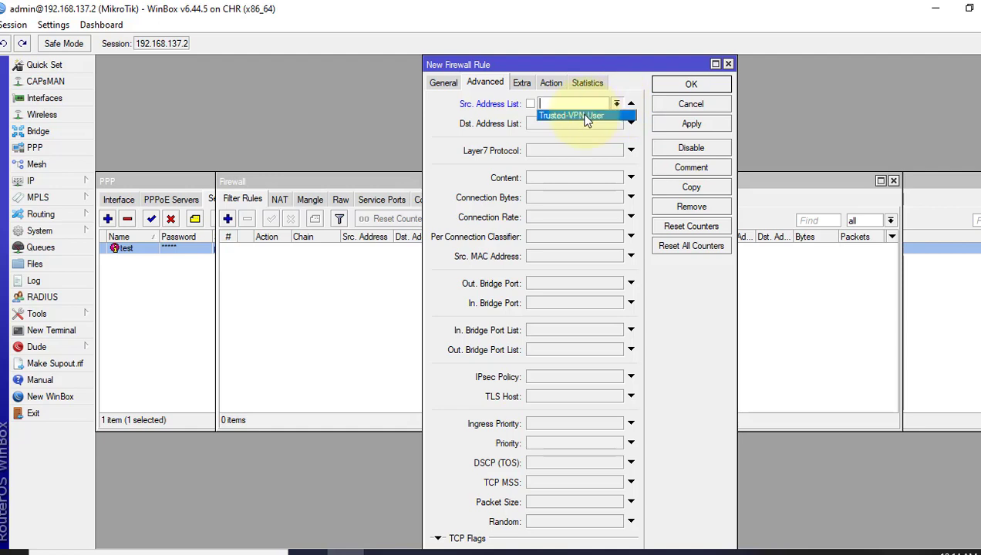
pyautogui.click(585, 116)
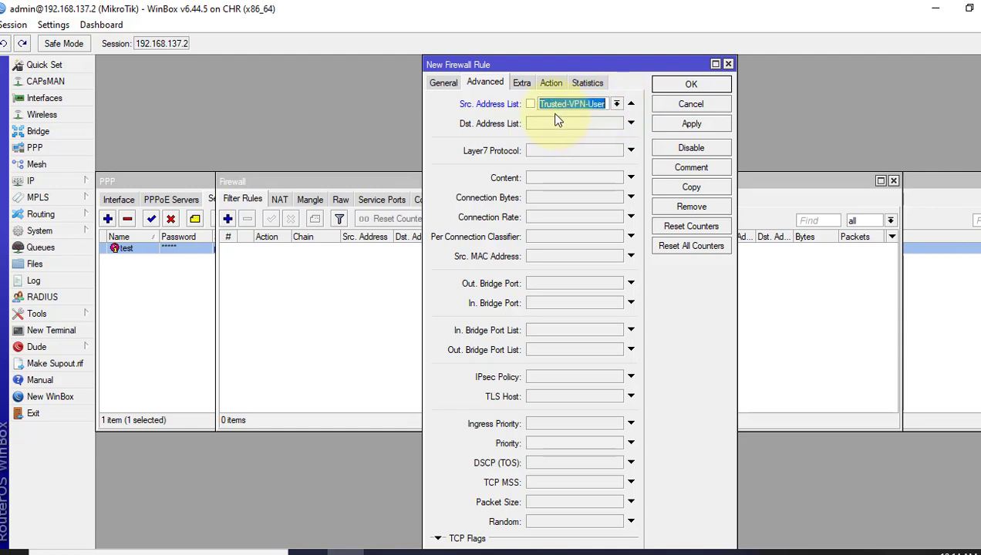
pyautogui.click(443, 81)
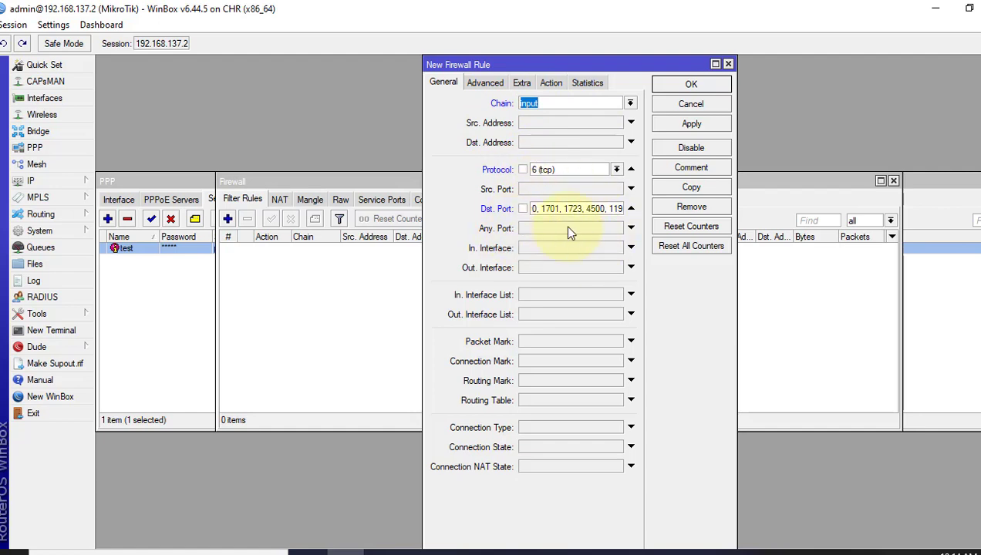
pyautogui.click(488, 82)
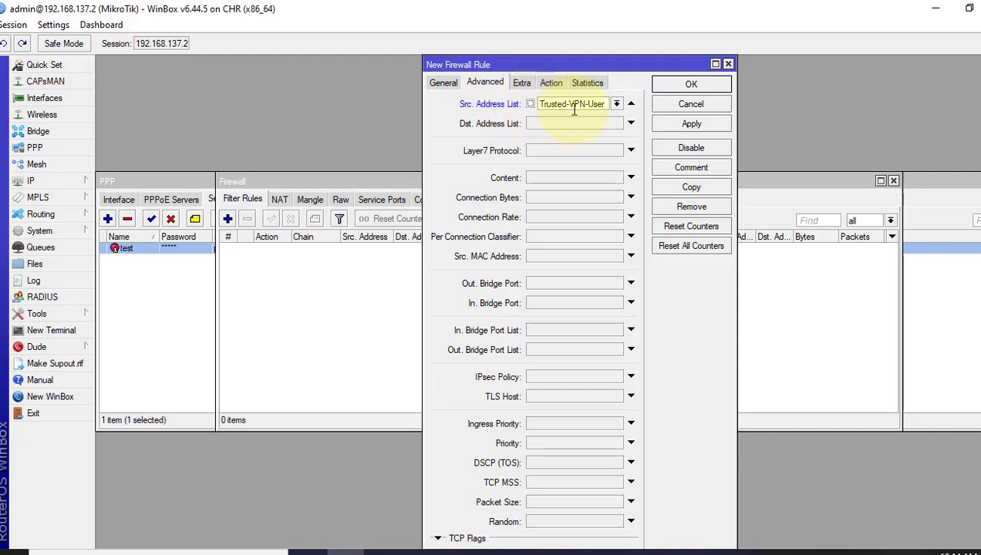
pyautogui.click(530, 105)
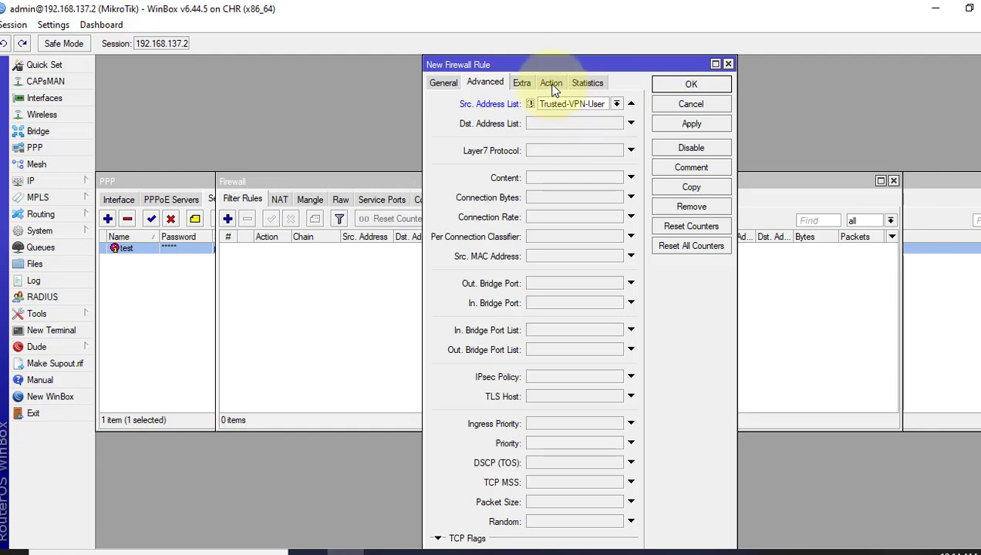
# Set the rule's action to reject and save the filter rule
pyautogui.click(552, 84)
pyautogui.click(549, 105)
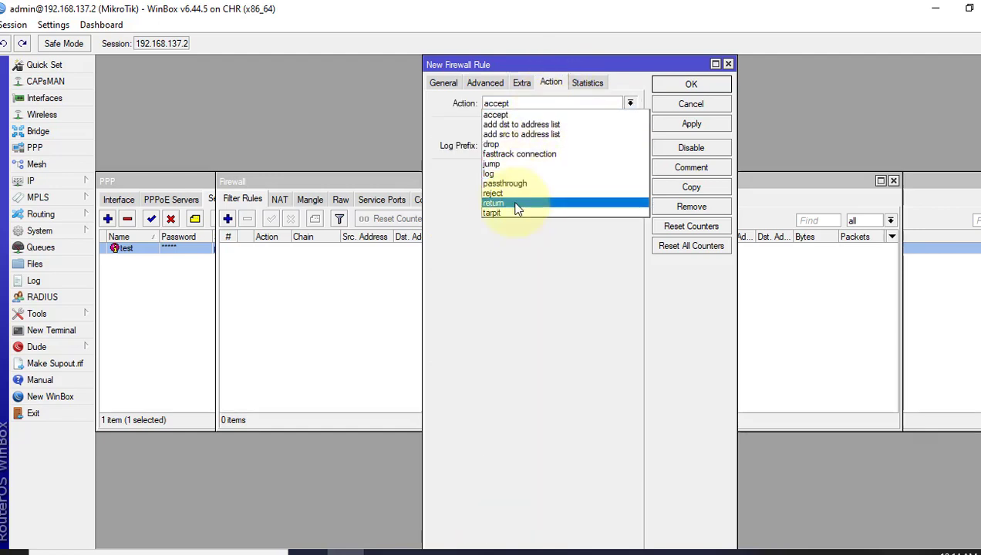
pyautogui.click(501, 192)
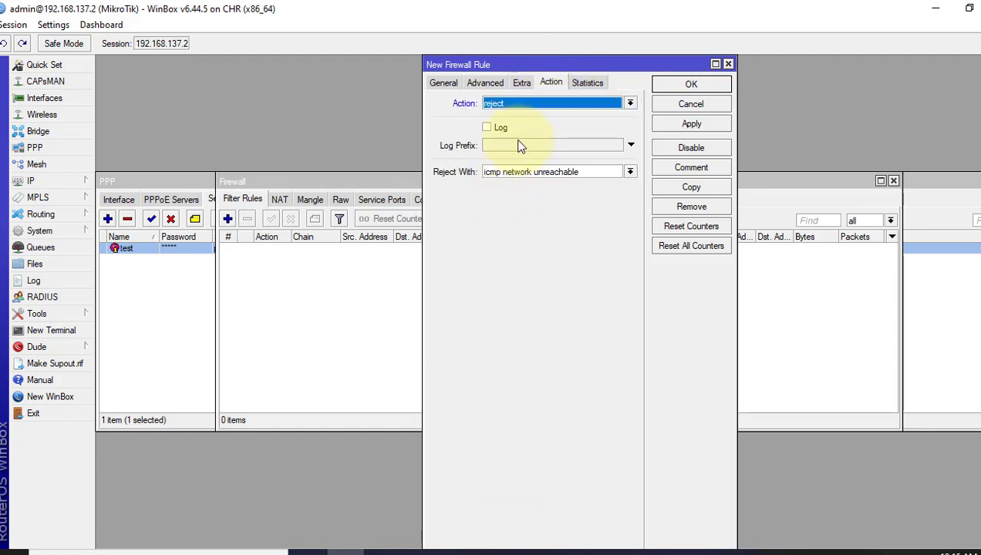
pyautogui.click(485, 83)
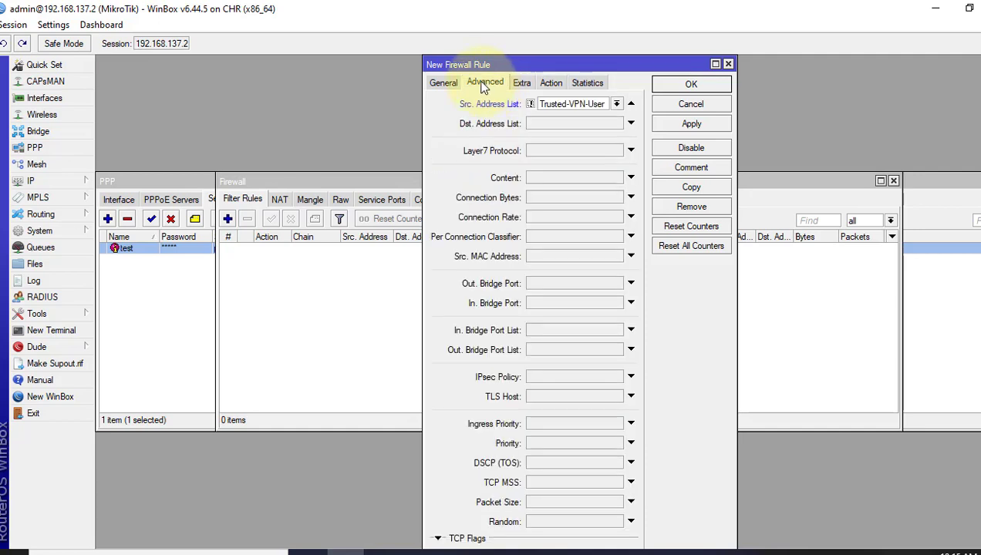
pyautogui.click(551, 83)
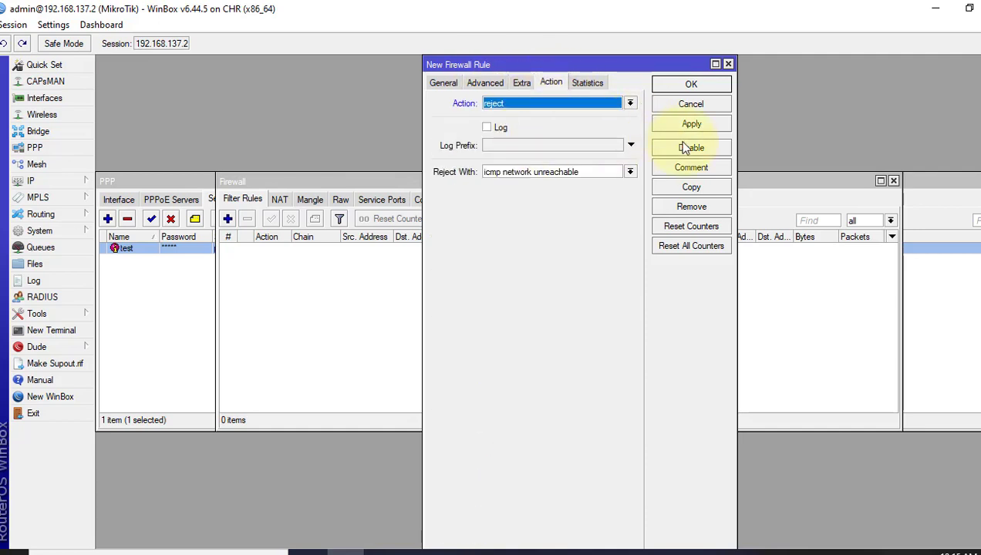
pyautogui.click(692, 124)
pyautogui.click(691, 85)
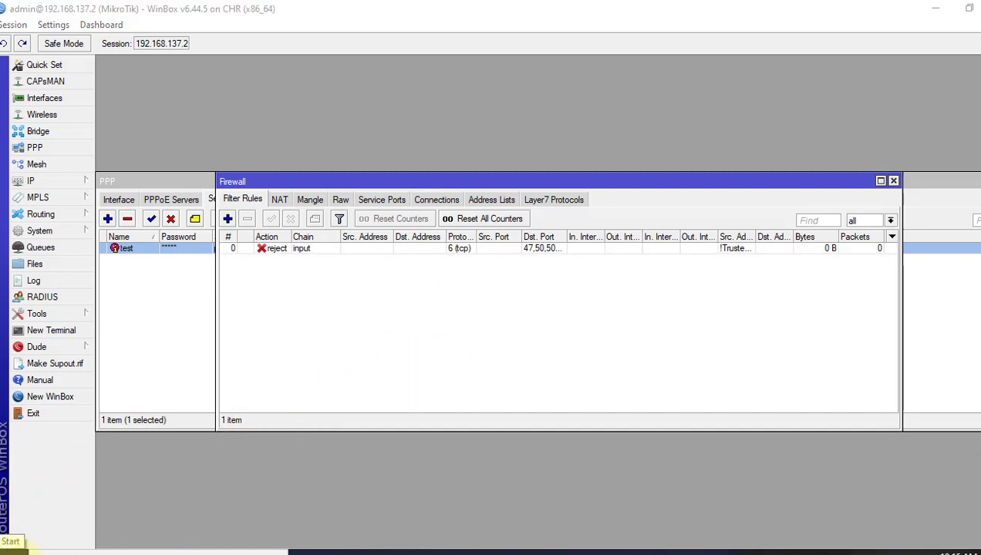
# Switch to Windows Settings, go to the Network & Internet VPN page and select the TECHIE-LAB-VPN connection
pyautogui.rightClick(8, 551)
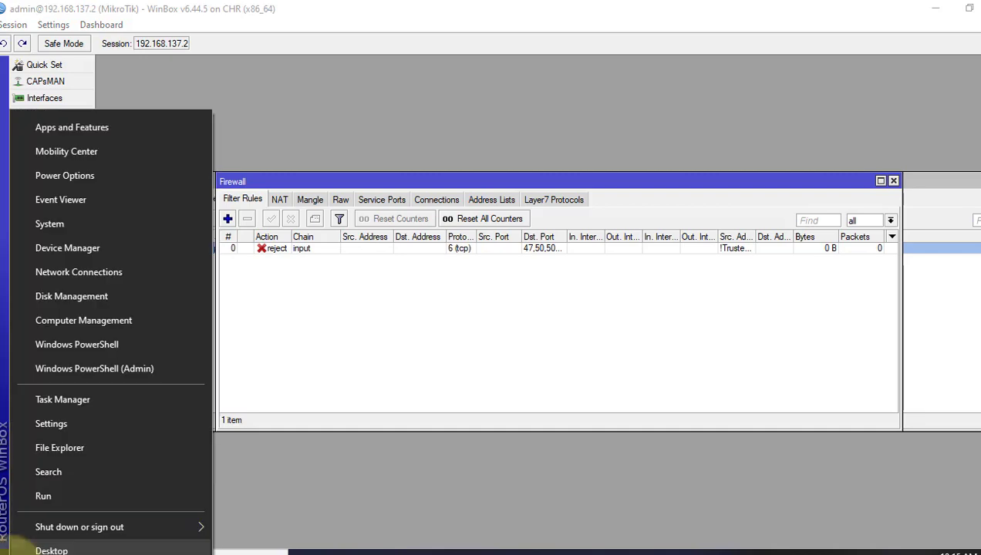
pyautogui.click(62, 425)
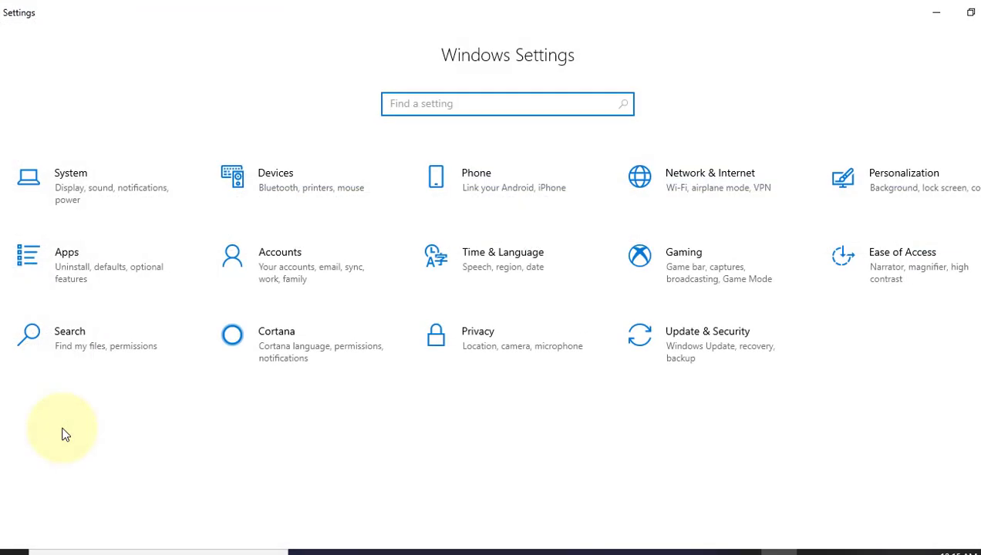
pyautogui.click(722, 191)
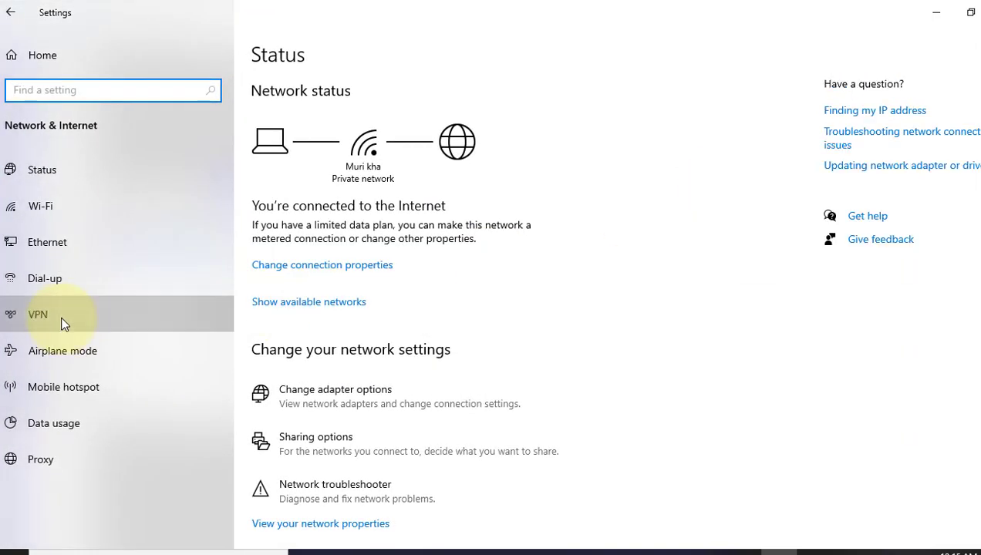
pyautogui.click(63, 323)
pyautogui.click(384, 303)
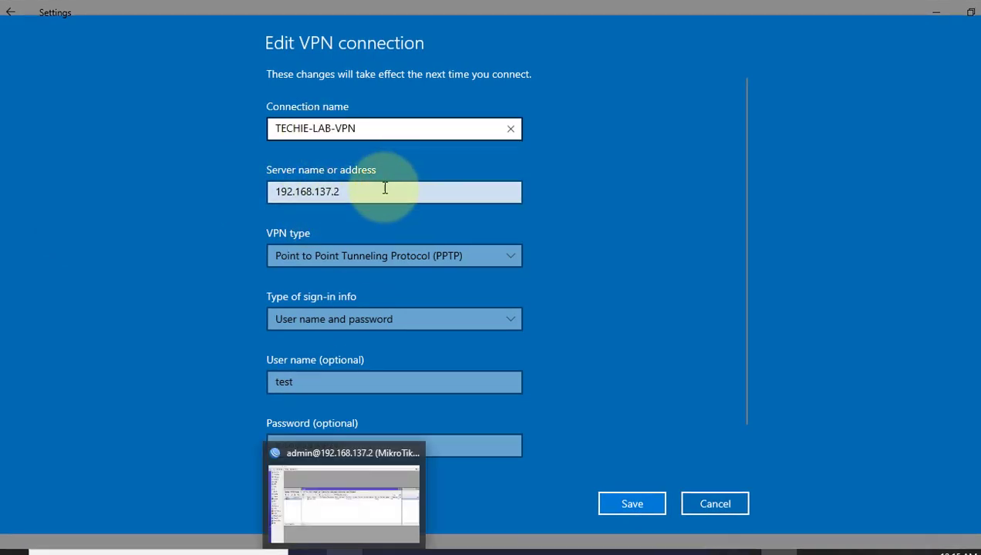
# Review the connection name, server address and user name of TECHIE-LAB-VPN, and leave its edit form without saving
pyautogui.click(347, 198)
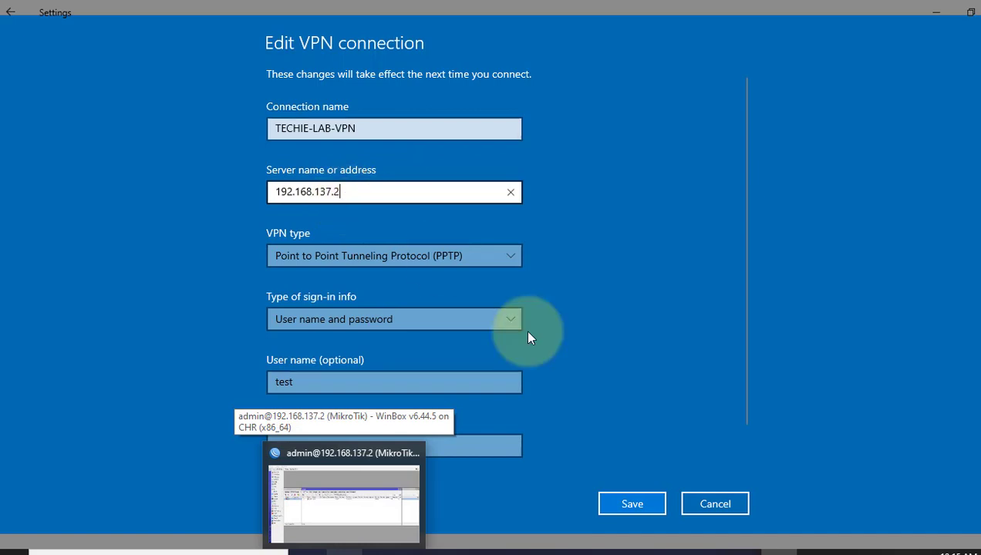
pyautogui.hotkey('shift', 'Tab')
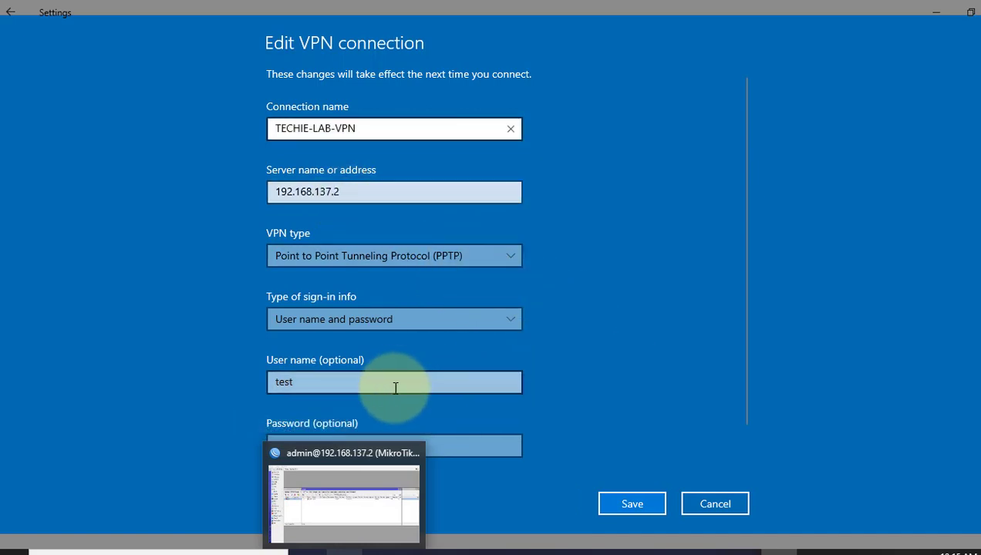
pyautogui.click(391, 388)
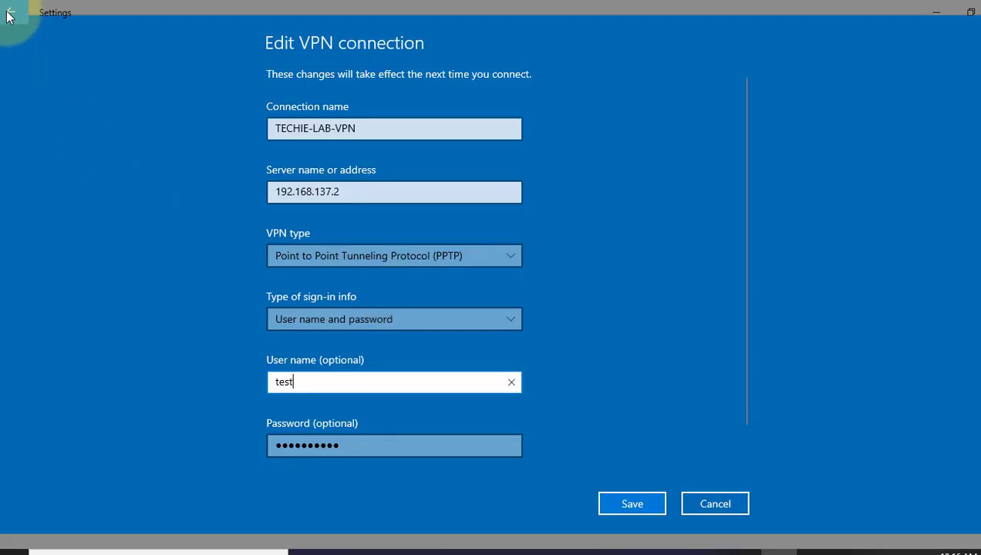
pyautogui.click(9, 16)
pyautogui.click(9, 17)
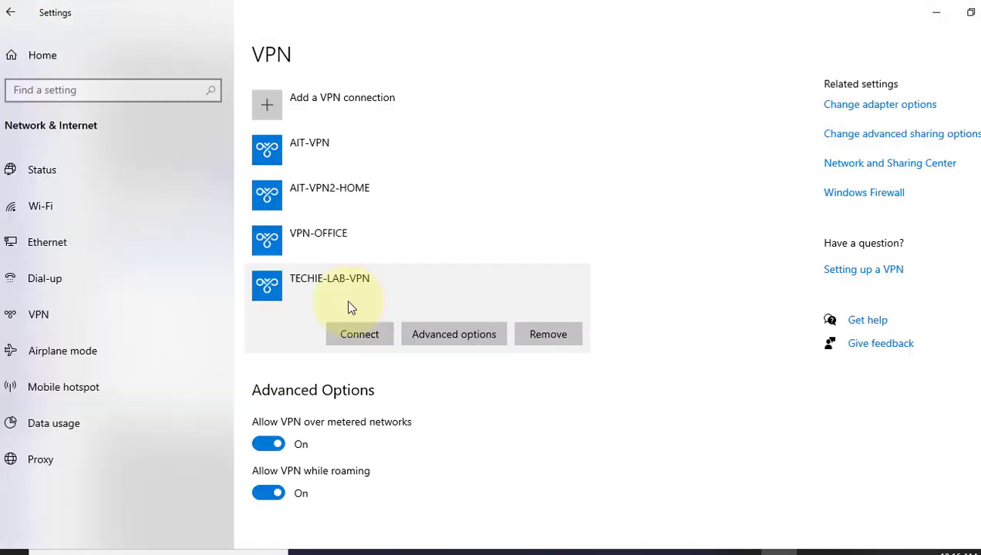
# Connect to TECHIE-LAB-VPN and inspect its session in WinBox's active PPP connections, widening the Encoding column
pyautogui.click(357, 339)
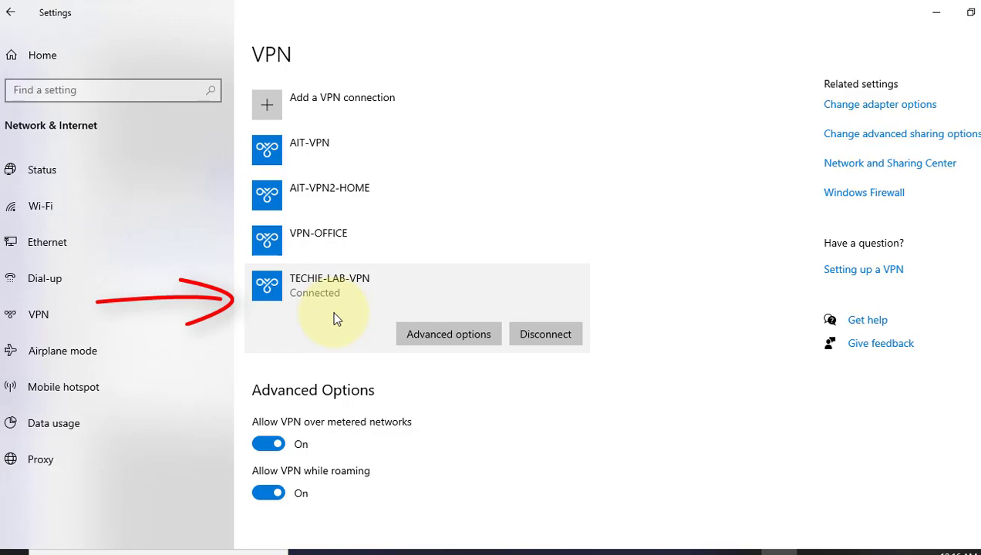
pyautogui.click(340, 549)
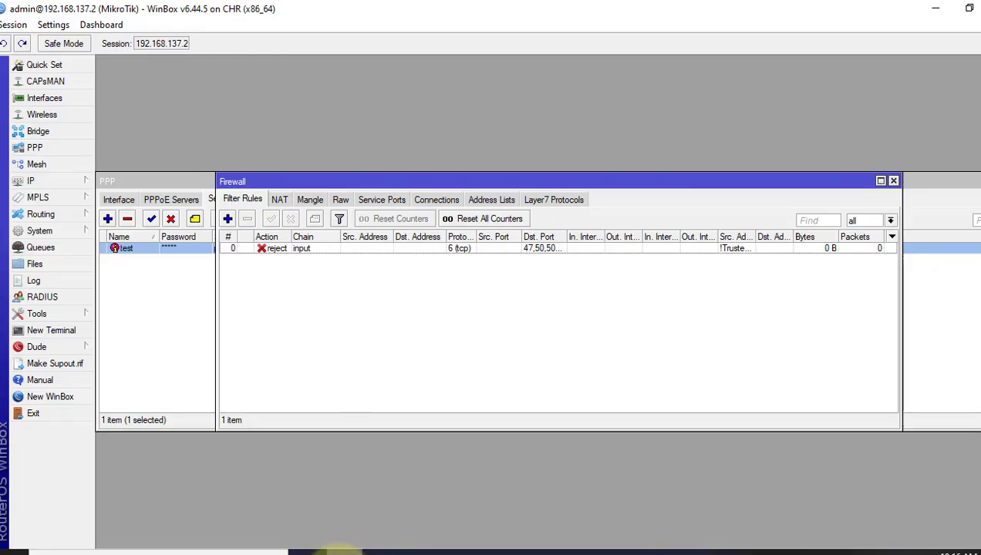
pyautogui.click(953, 224)
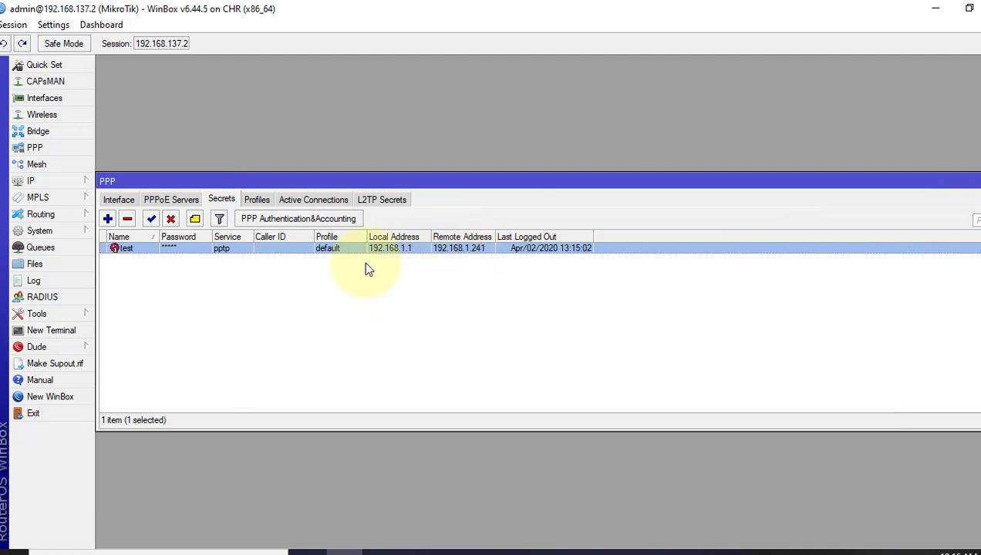
pyautogui.click(308, 204)
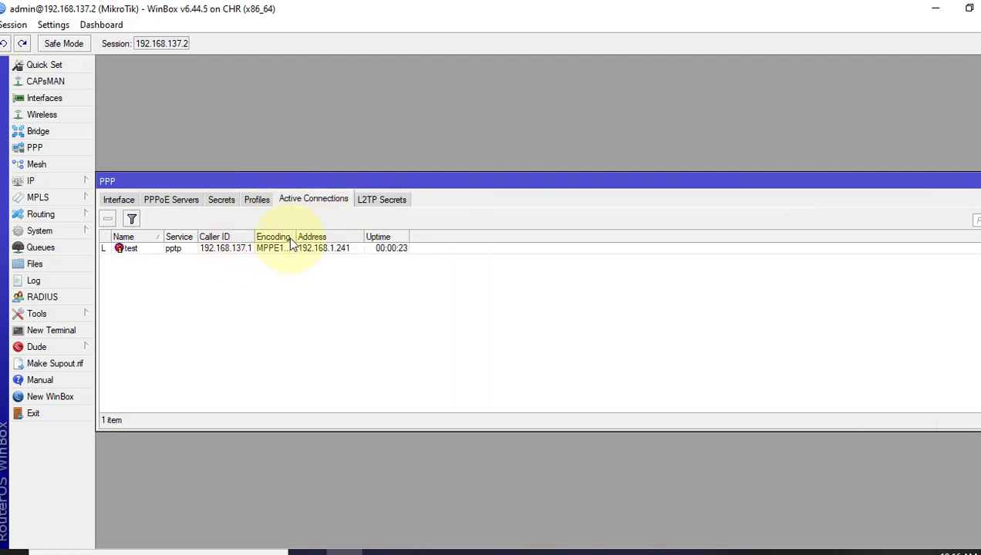
pyautogui.moveTo(295, 236); pyautogui.dragTo(345, 237)
pyautogui.moveTo(411, 236); pyautogui.dragTo(421, 237)
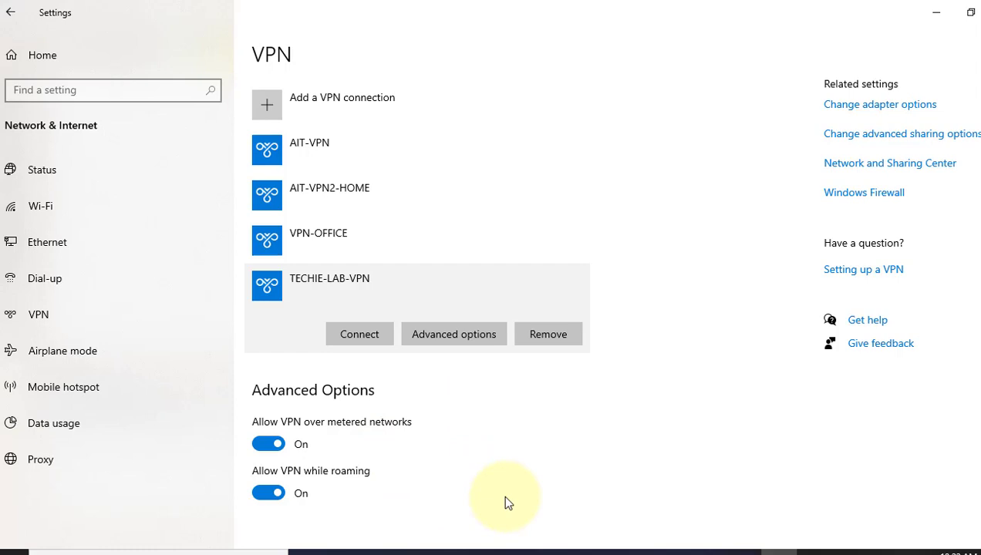
# In WinBox, remove the negation from the reject rule's Trusted-VPN-User source address list and save the firewall rule
pyautogui.click(356, 549)
pyautogui.click(58, 194)
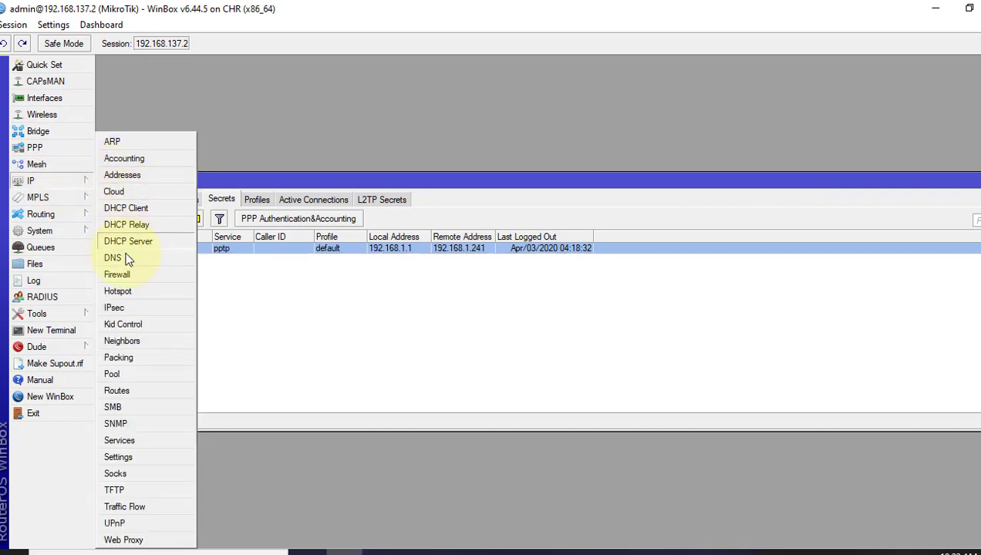
pyautogui.click(125, 277)
pyautogui.click(254, 248)
pyautogui.doubleClick(253, 249)
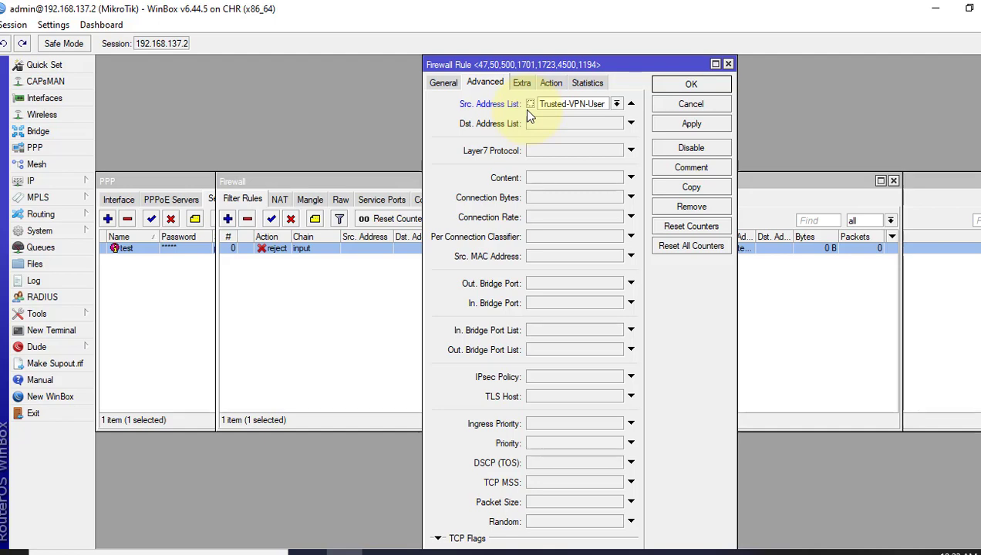
pyautogui.click(679, 130)
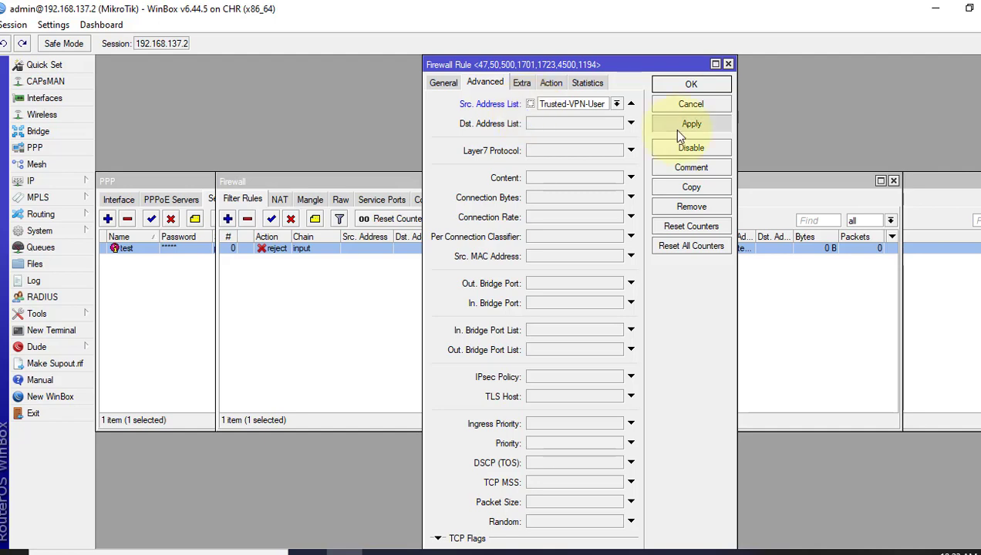
pyautogui.click(685, 86)
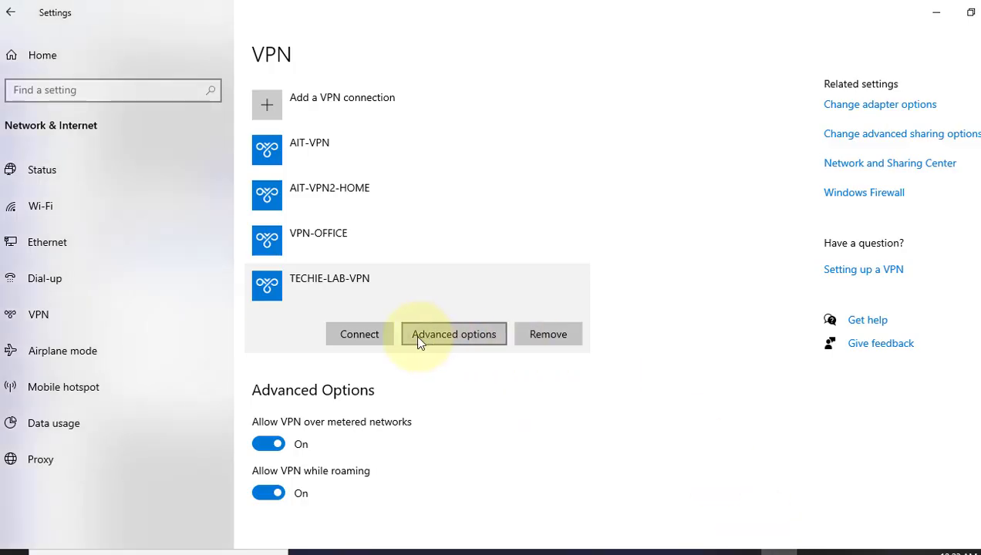
# Try to connect to TECHIE-LAB-VPN from Windows Settings and check the reject rule's byte and packet counters in WinBox
pyautogui.click(361, 335)
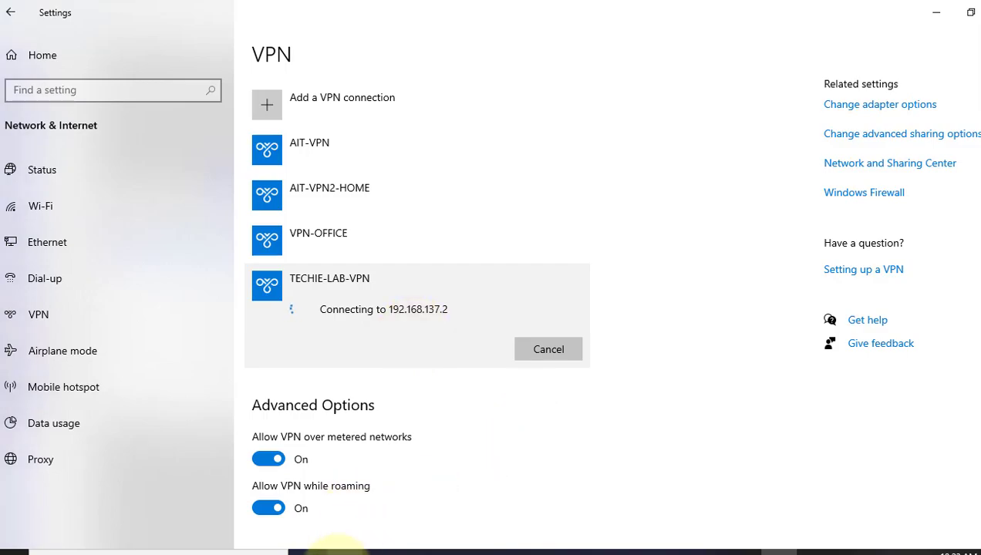
pyautogui.click(343, 551)
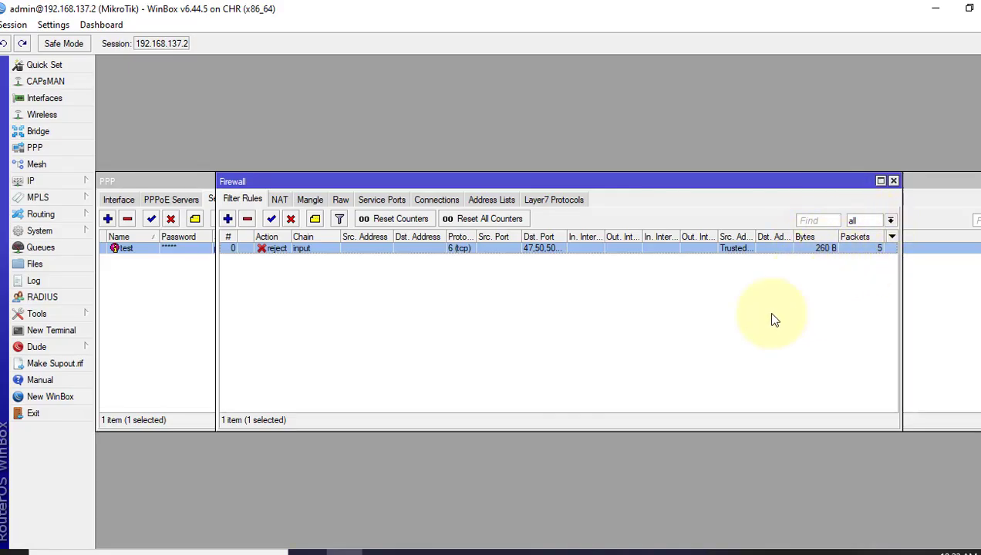
pyautogui.click(781, 551)
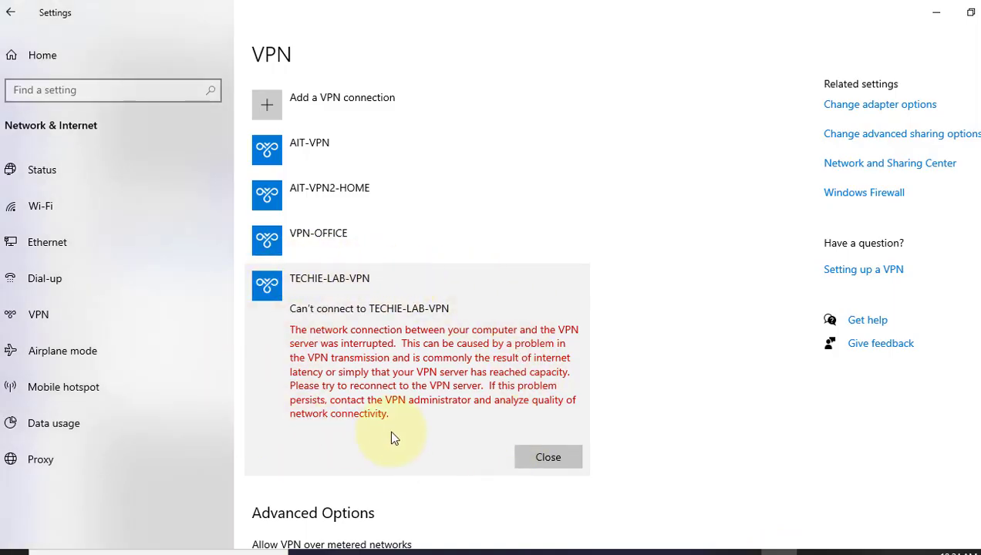
pyautogui.hotkey('alt', 'Tab')
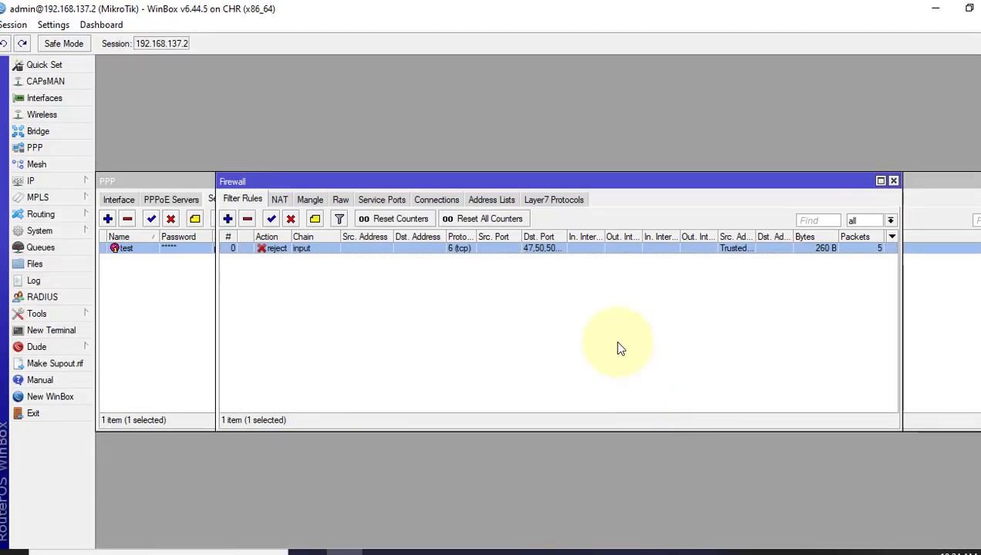